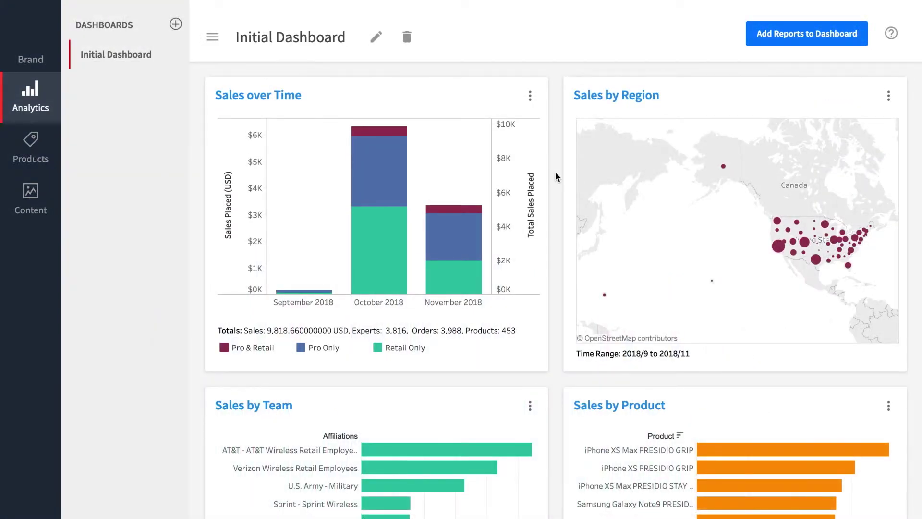
# Move the Sales by Region card into the dashboard's left column
pyautogui.scroll(-7, 556, 176)
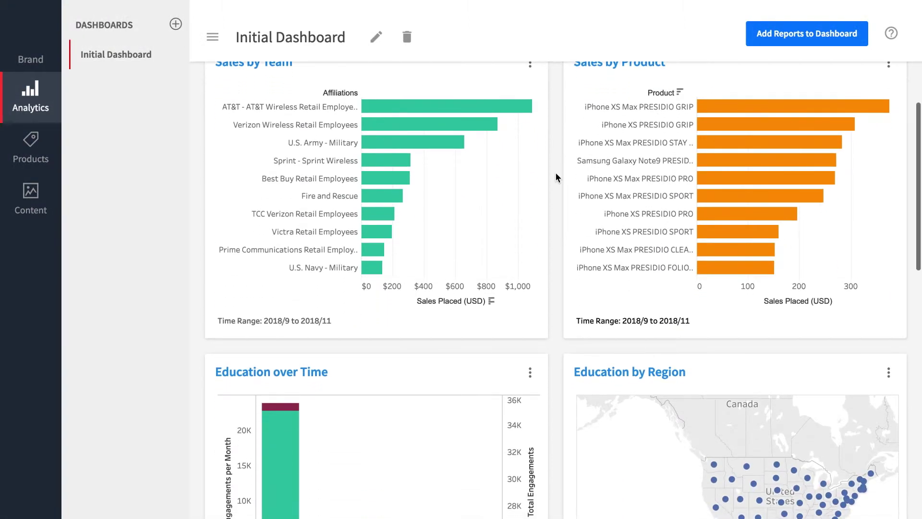
pyautogui.scroll(-4, 556, 177)
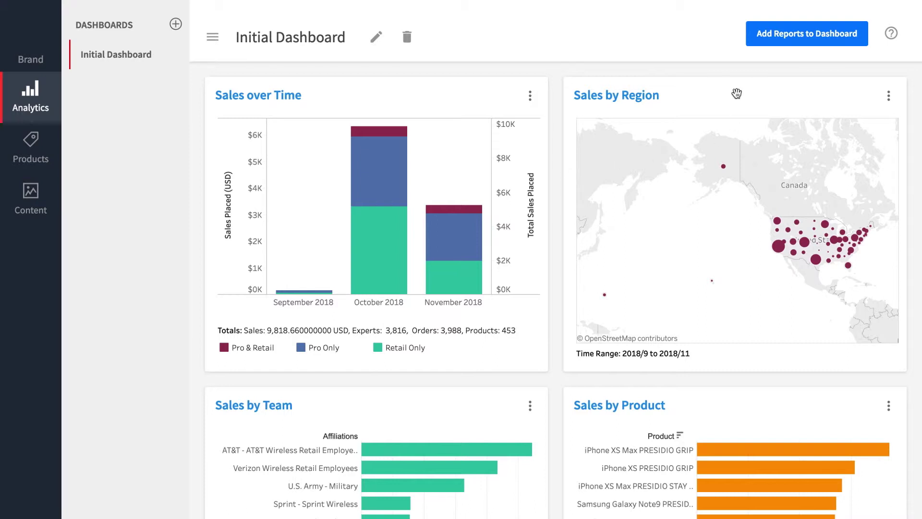
pyautogui.moveTo(737, 96); pyautogui.dragTo(396, 91)
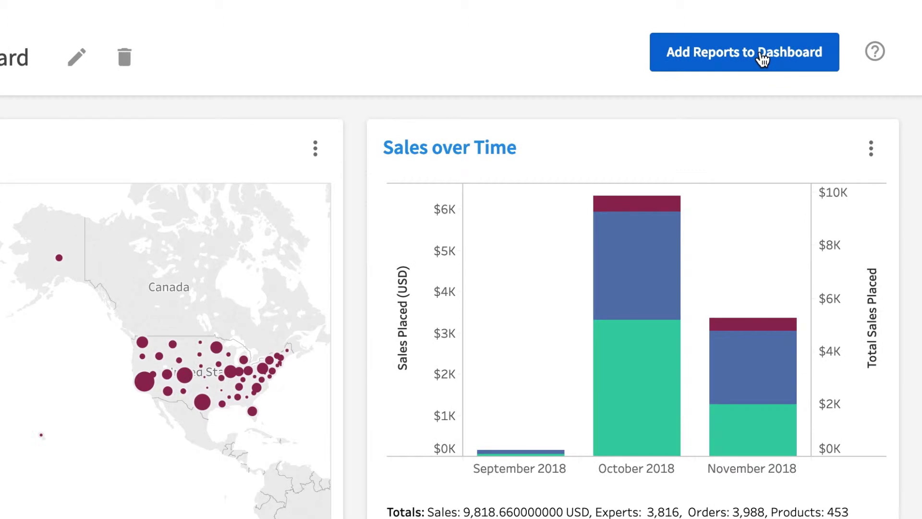
# Place another Sales over Time report at the dashboard top and save it as 'Sales over Time 2'
pyautogui.click(763, 59)
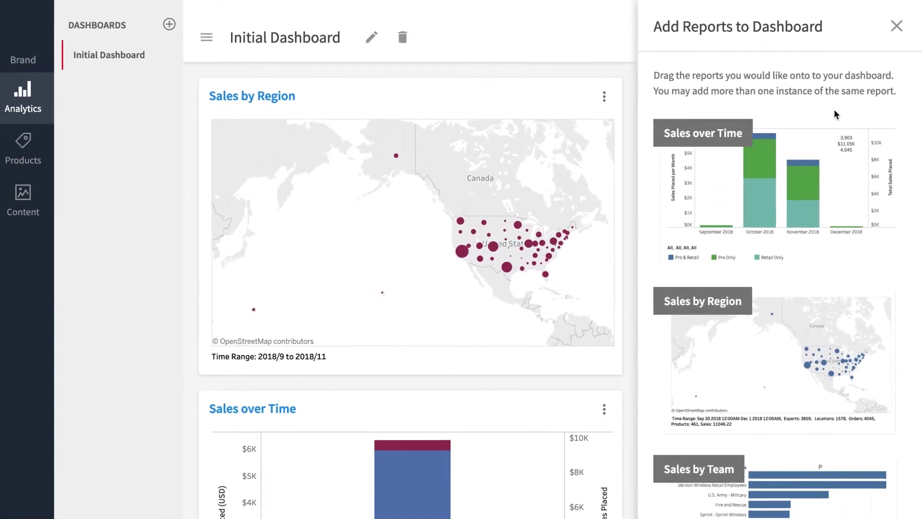
pyautogui.scroll(-12, 834, 114)
pyautogui.scroll(-4, 836, 114)
pyautogui.scroll(15, 836, 114)
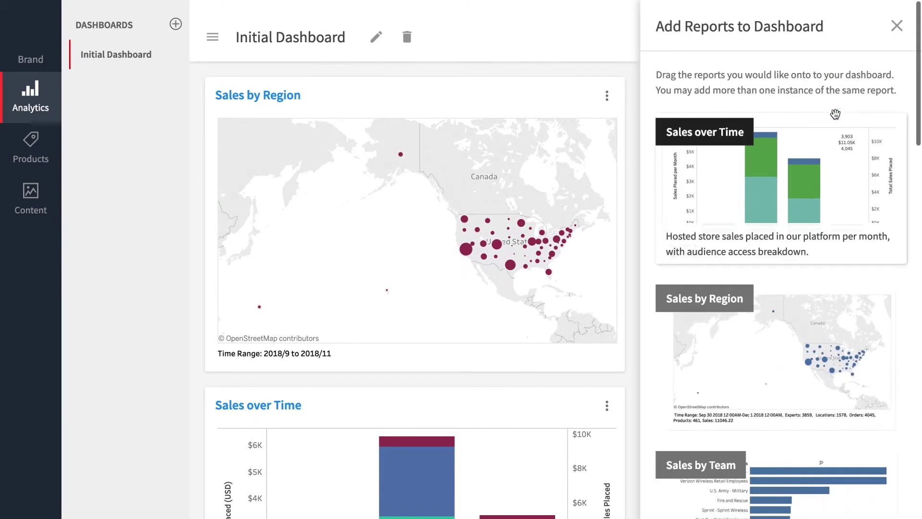
pyautogui.moveTo(836, 114); pyautogui.dragTo(365, 135)
pyautogui.click(384, 99)
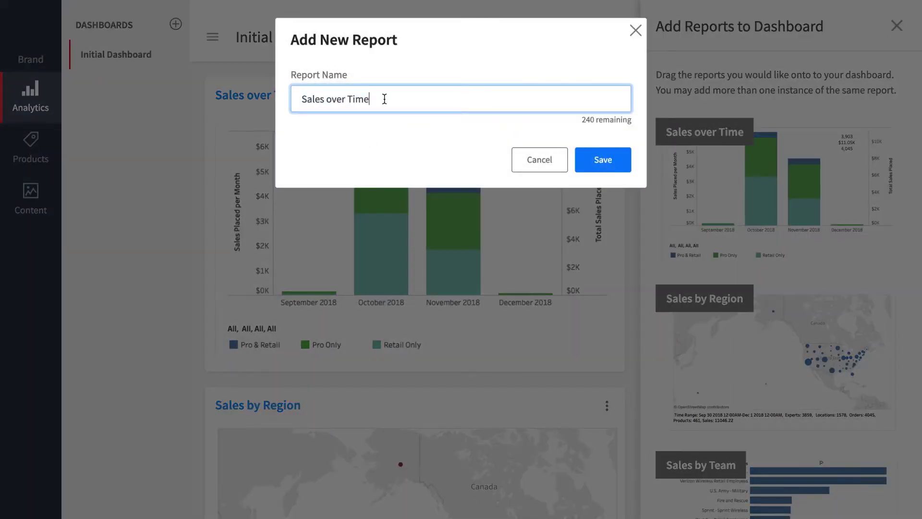
pyautogui.write('2')
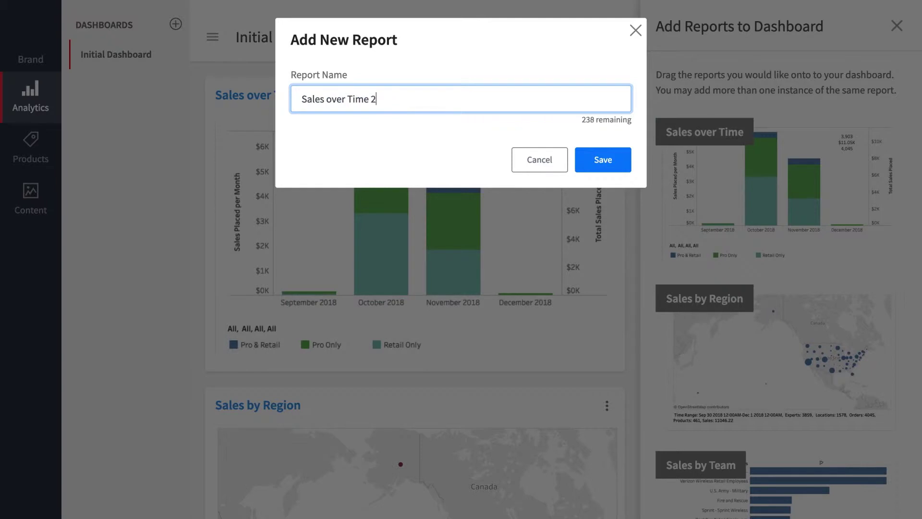
pyautogui.click(607, 160)
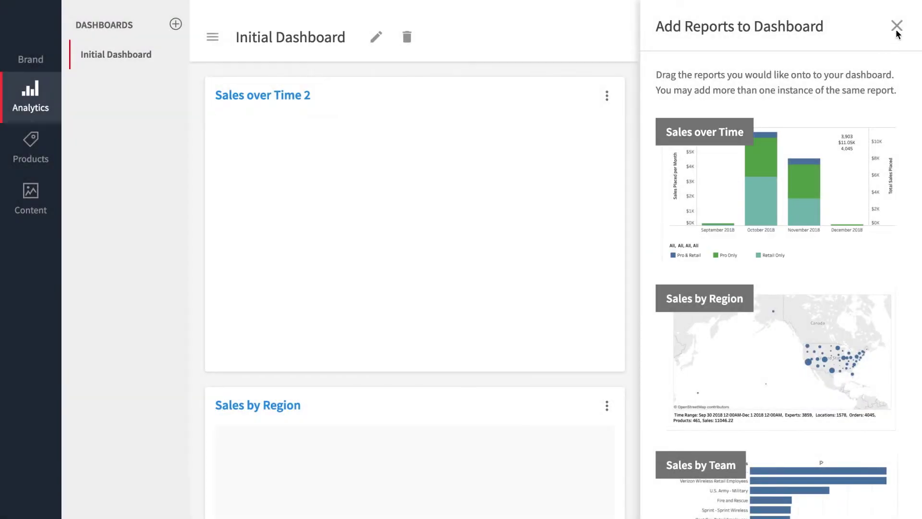
pyautogui.click(896, 29)
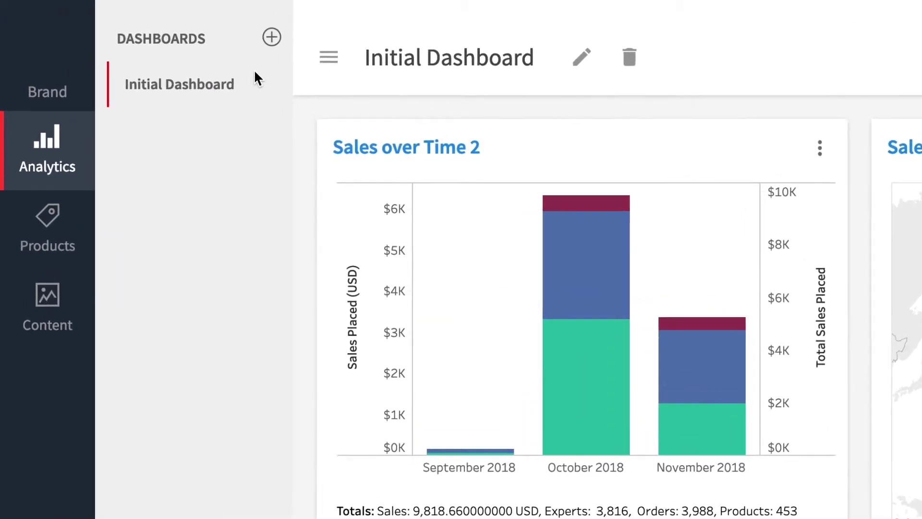
pyautogui.click(241, 32)
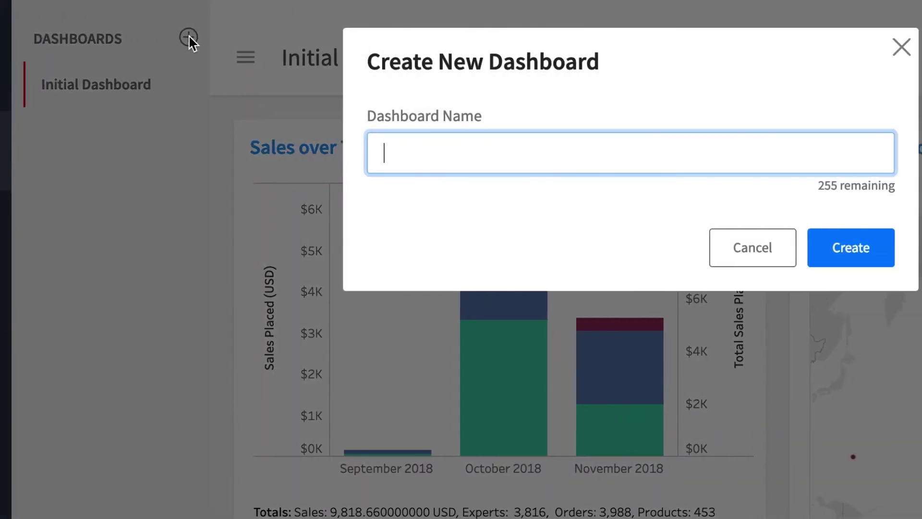
pyautogui.write('New')
pyautogui.click(825, 248)
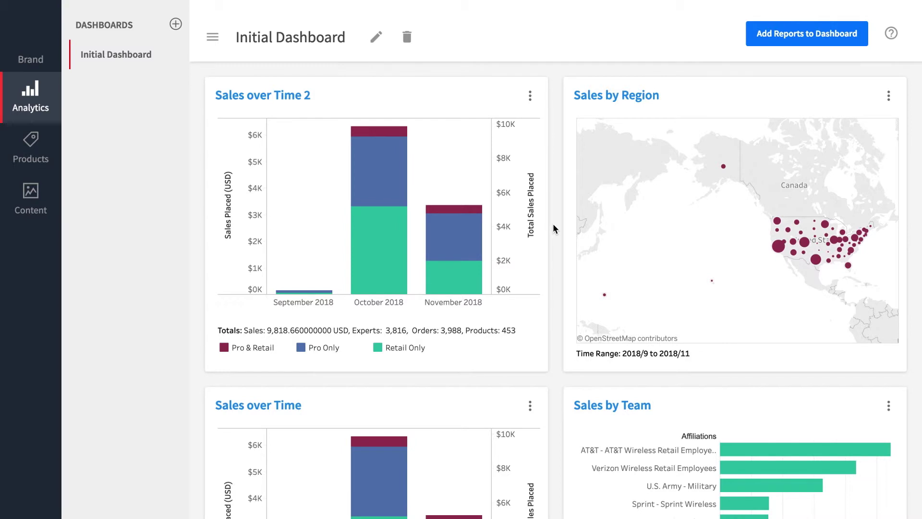
# Exclude Pro & Retail and Pro Only from Sales over Time 2's Audience, then save the Retail Only filter
pyautogui.click(280, 97)
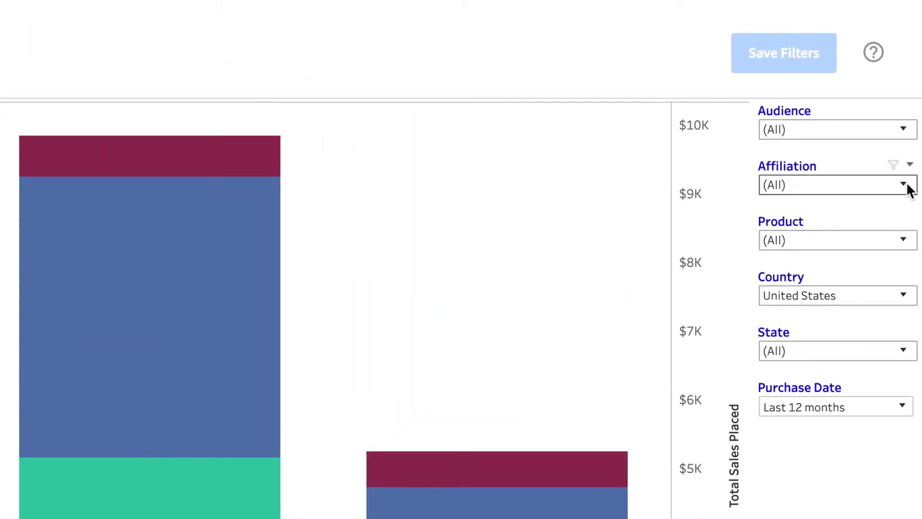
pyautogui.click(903, 130)
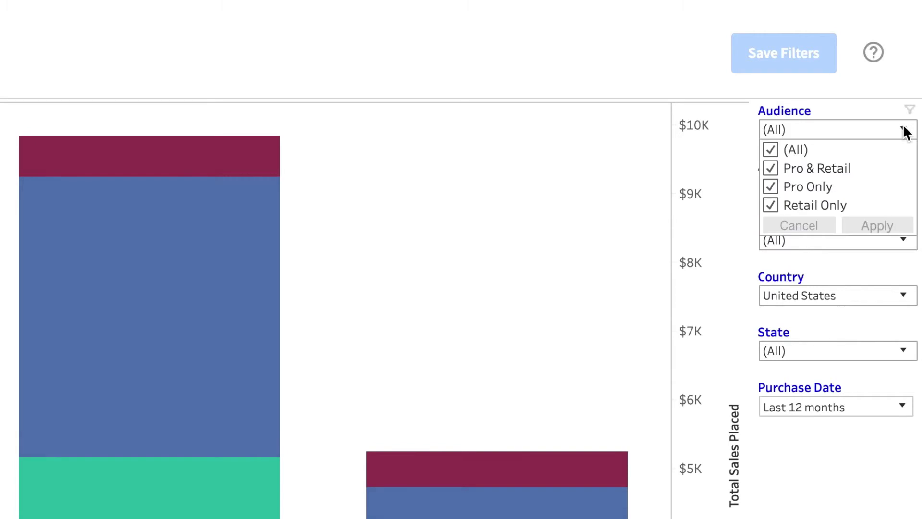
pyautogui.click(770, 167)
pyautogui.click(771, 186)
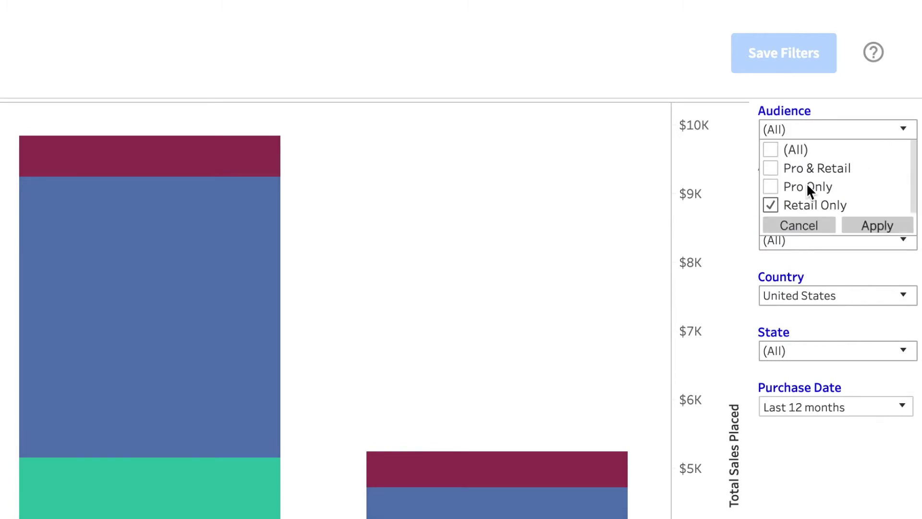
pyautogui.click(876, 226)
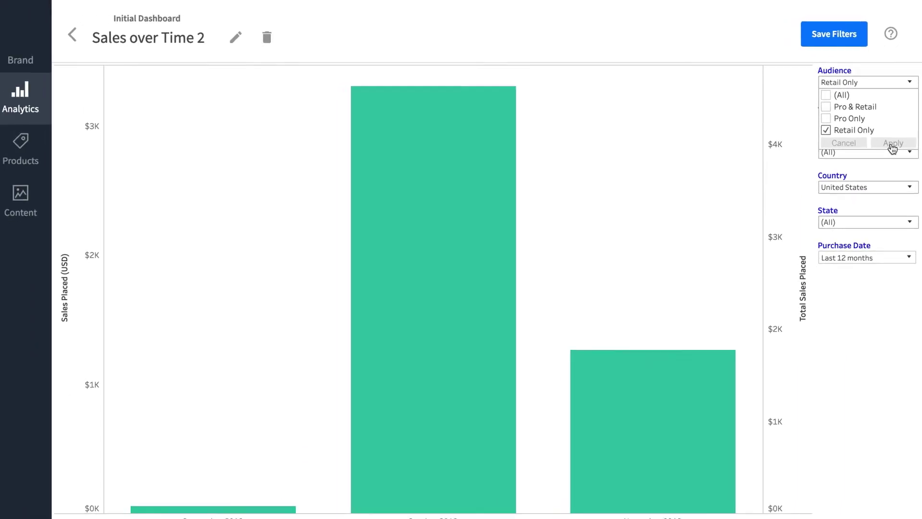
pyautogui.click(849, 36)
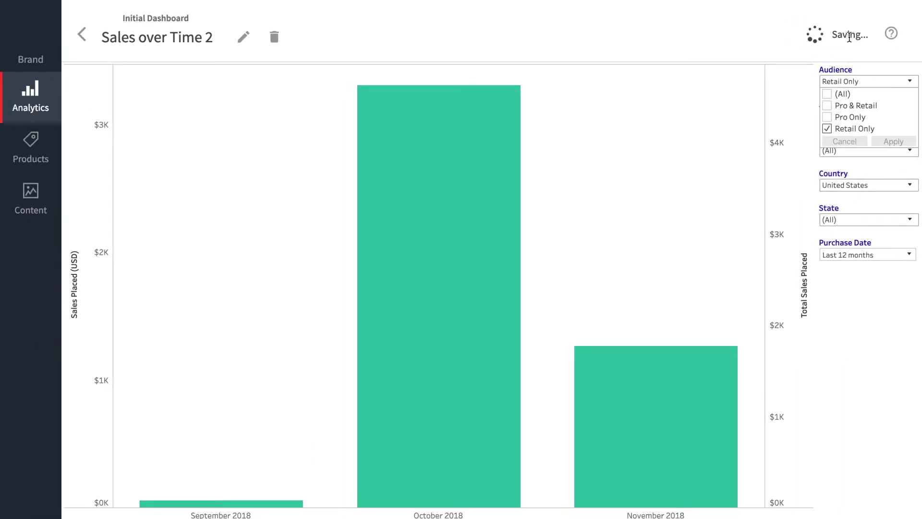
pyautogui.click(82, 34)
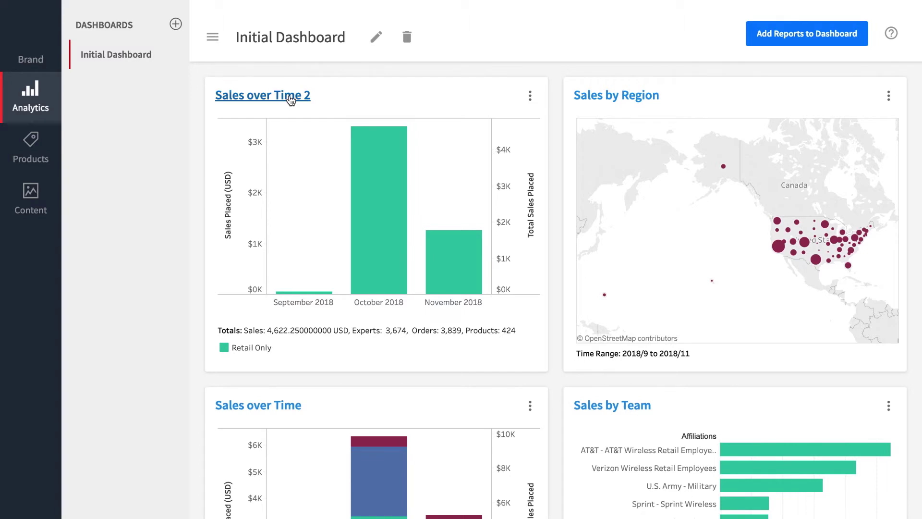
# Subscribe to the Sales over Time 2 report with the Monday morning delivery schedule
pyautogui.click(291, 97)
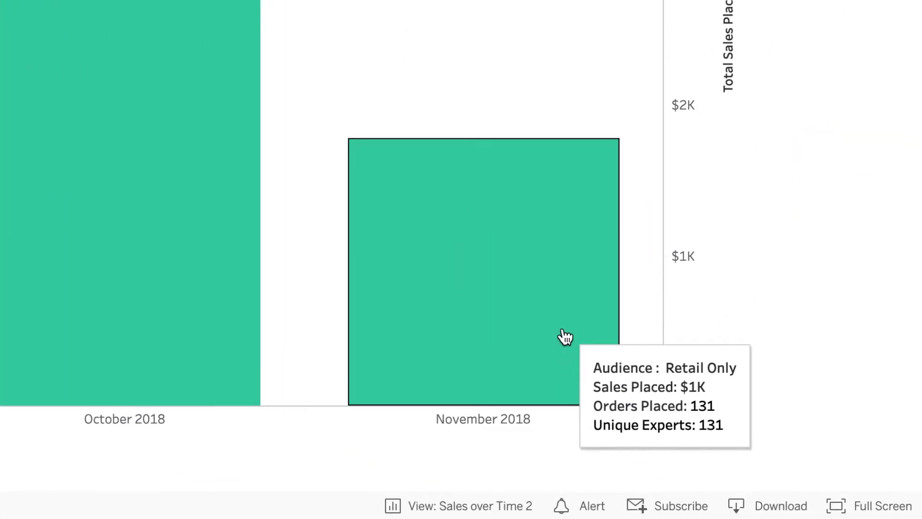
pyautogui.click(673, 510)
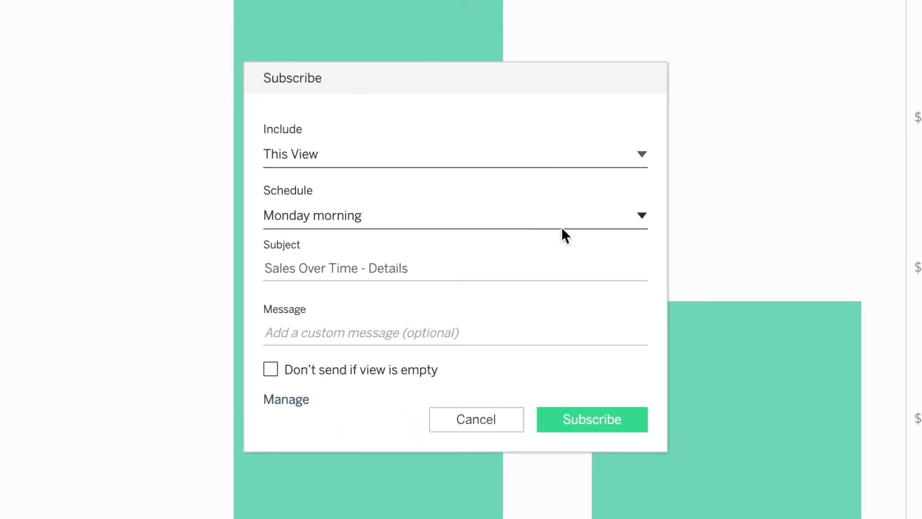
pyautogui.click(647, 215)
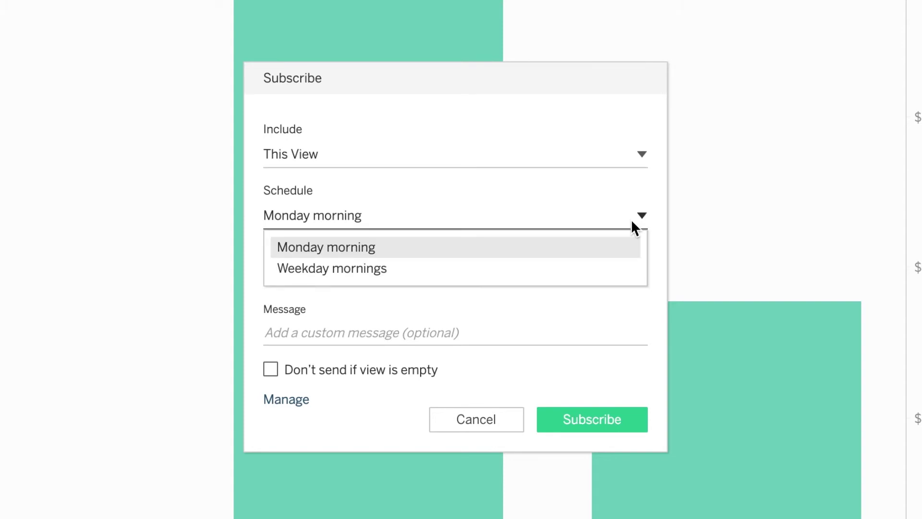
pyautogui.click(581, 249)
pyautogui.click(574, 422)
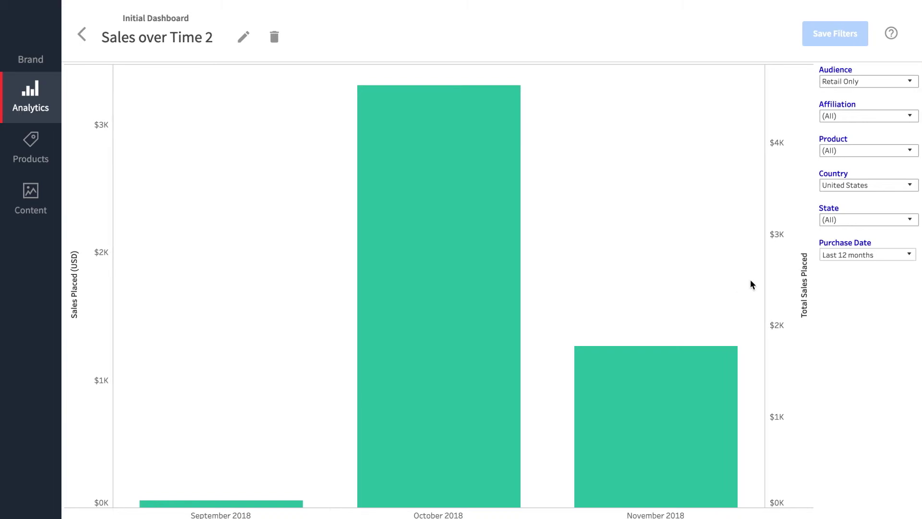
# Create a data alert on the Total Sales Placed measure with a 25,000 threshold
pyautogui.click(777, 277)
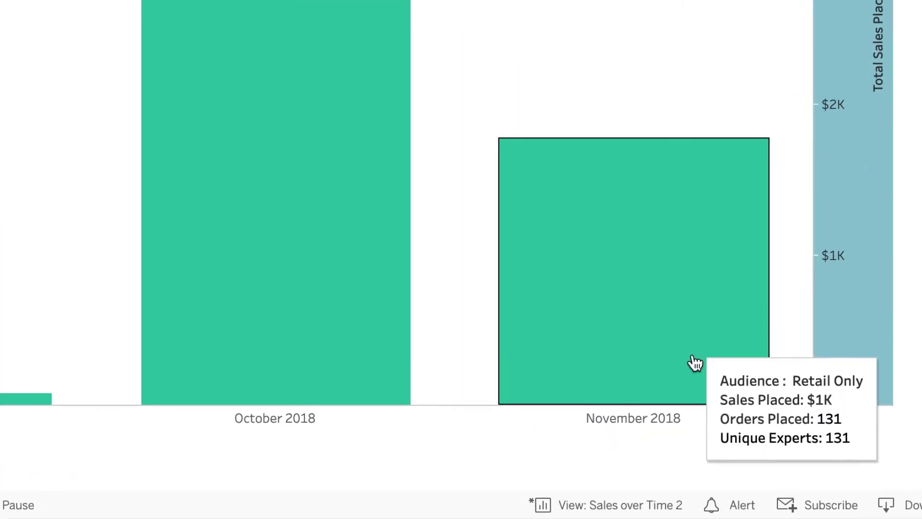
pyautogui.click(727, 509)
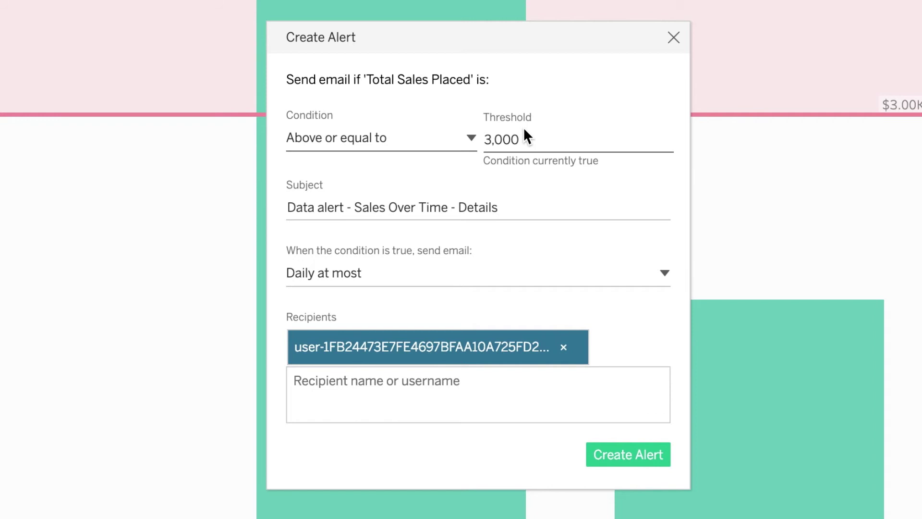
pyautogui.click(485, 139)
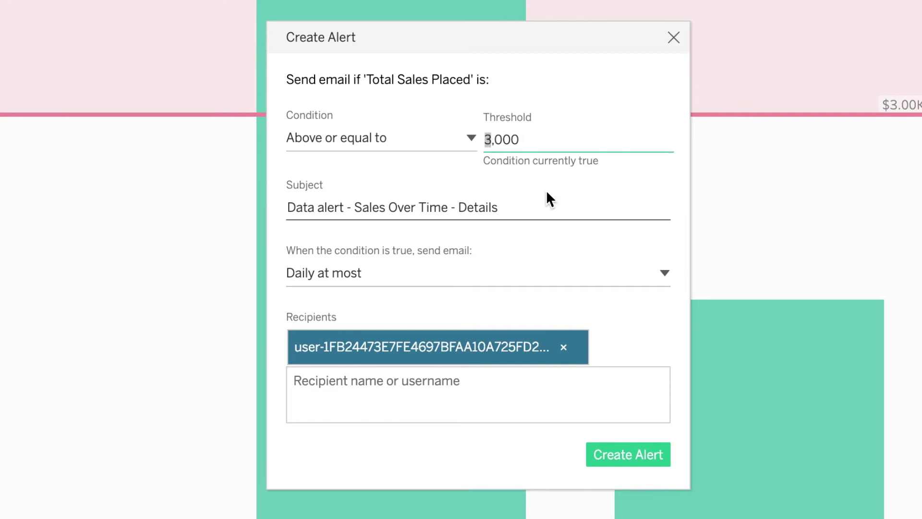
pyautogui.write('25')
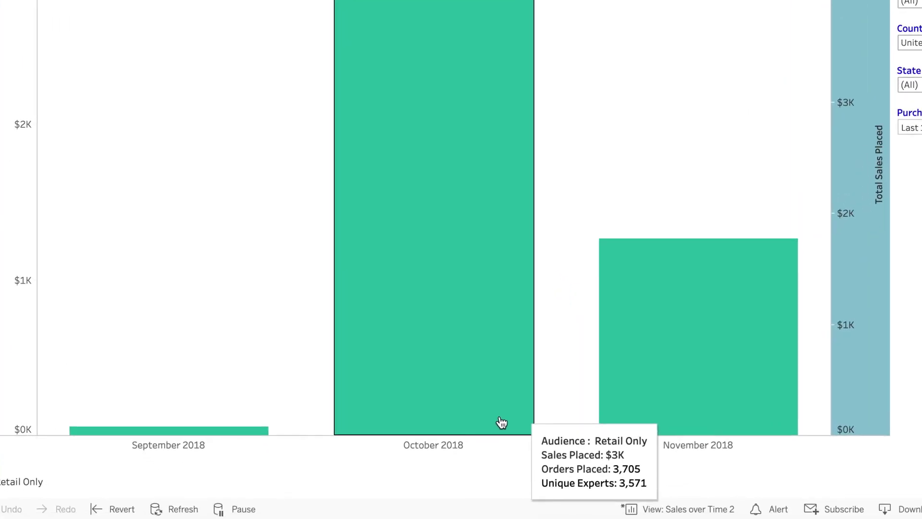
# Roll the chart's dates up from months through quarters to years, leaving one 2018 bar, then open the account menu
pyautogui.moveTo(12, 446)
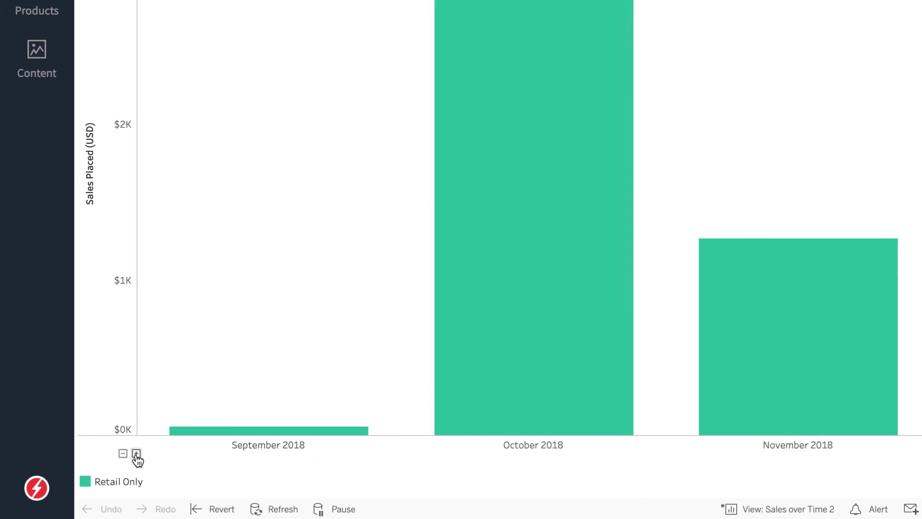
pyautogui.click(123, 453)
pyautogui.click(123, 454)
pyautogui.click(136, 454)
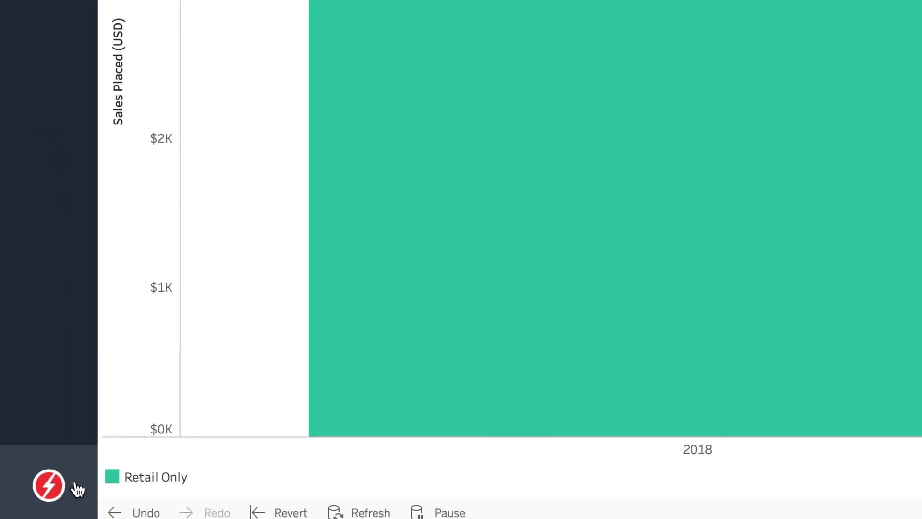
pyautogui.click(76, 488)
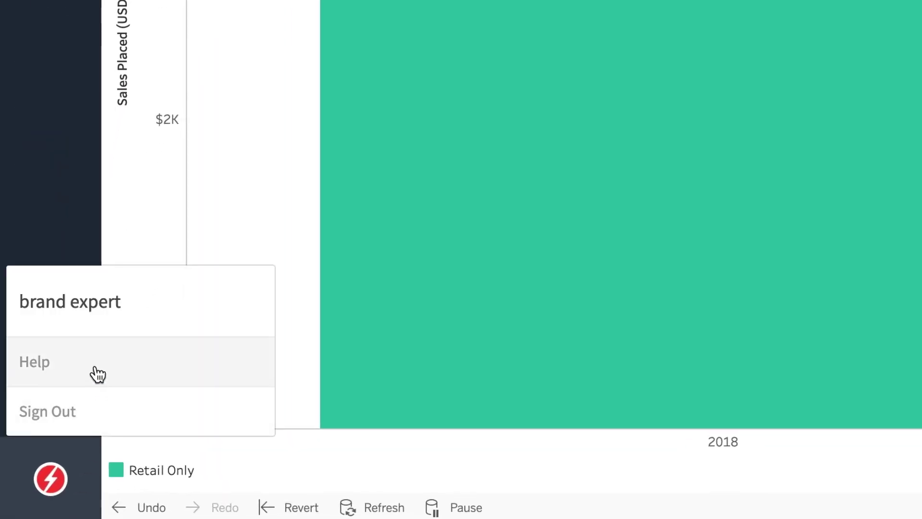